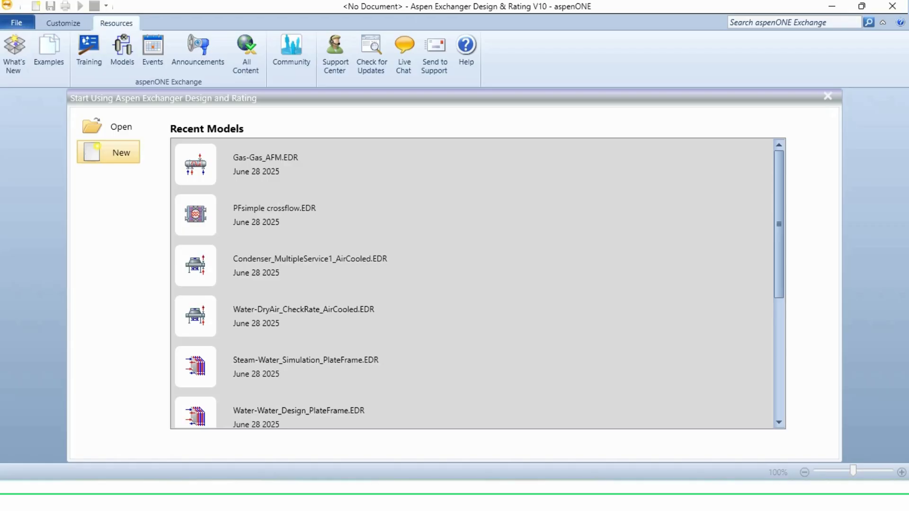
# Create a new Shell & Tube exchanger file, Untitled.EDR
pyautogui.click(108, 152)
pyautogui.click(393, 83)
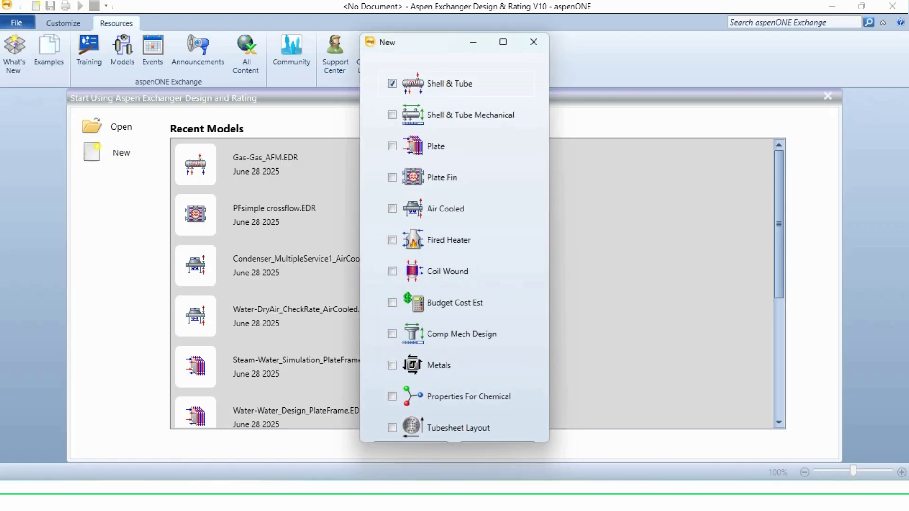
pyautogui.press('Return')
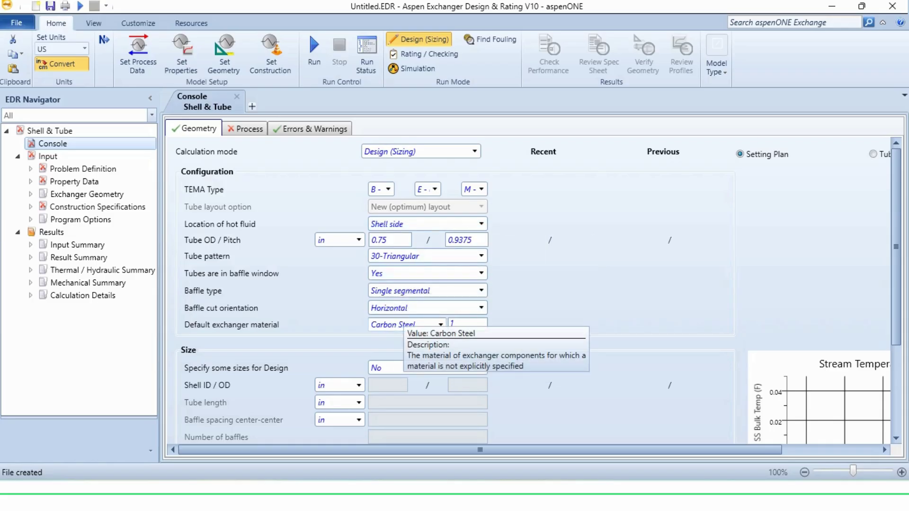
# On the Process form, enter hot-side mass flow 124553 lb/h and inlet pressure 561 psi
pyautogui.click(245, 128)
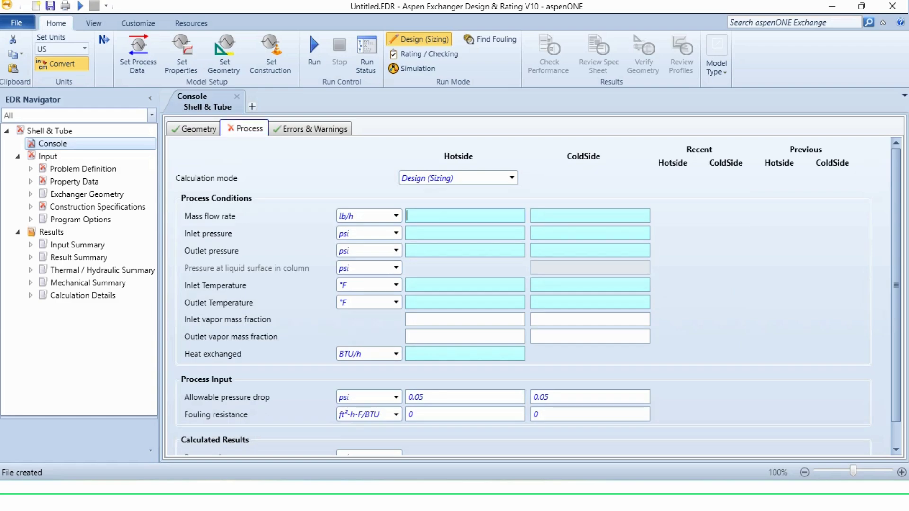
pyautogui.click(407, 216)
pyautogui.write('124553')
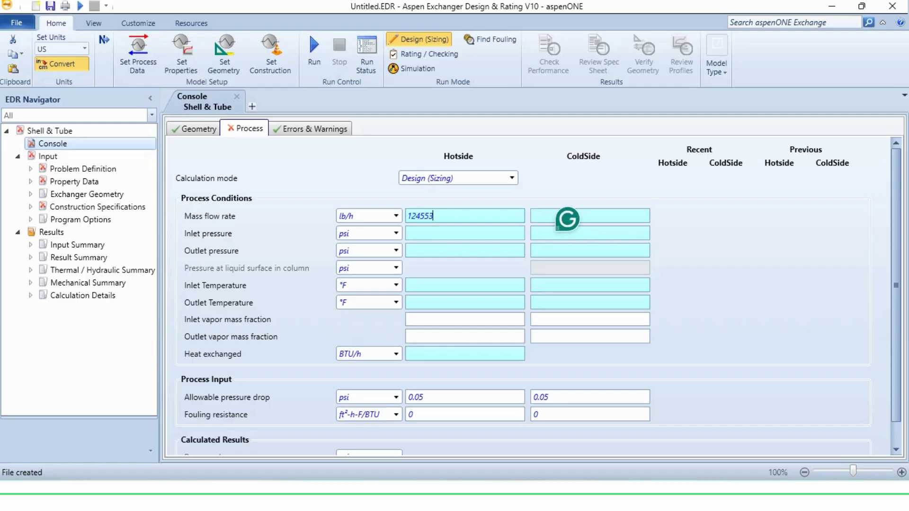
pyautogui.click(409, 234)
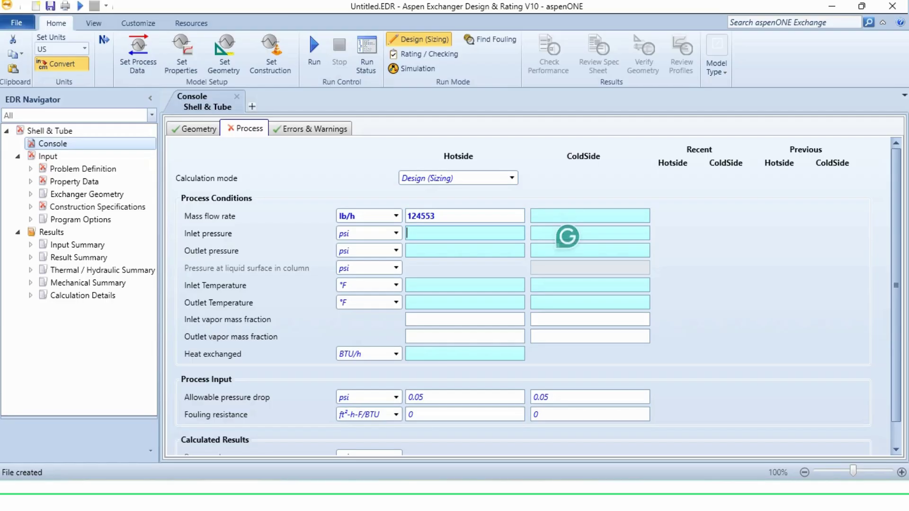
pyautogui.write('561')
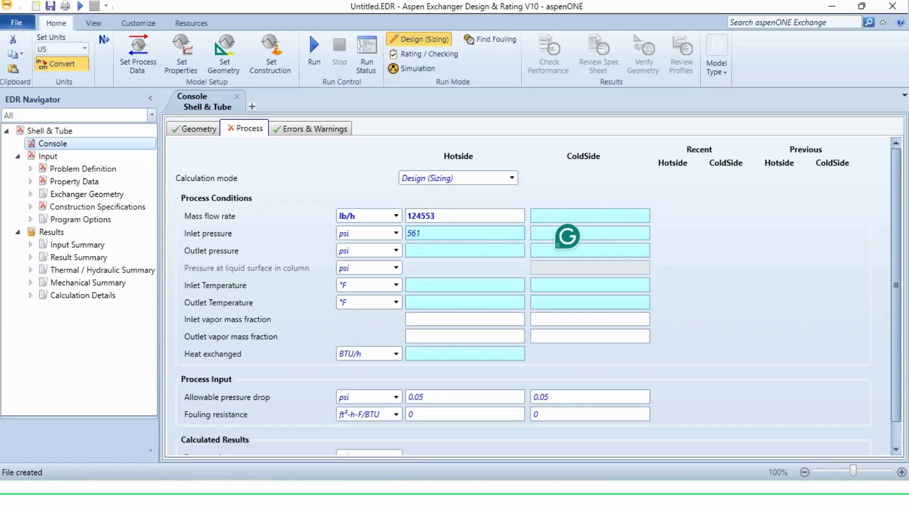
pyautogui.press('Return')
# Set hot-side outlet pressure to 556.5 psi and temperatures from 637 to 216 °F
pyautogui.write('553.94')
pyautogui.hotkey('ctrl', 'a')
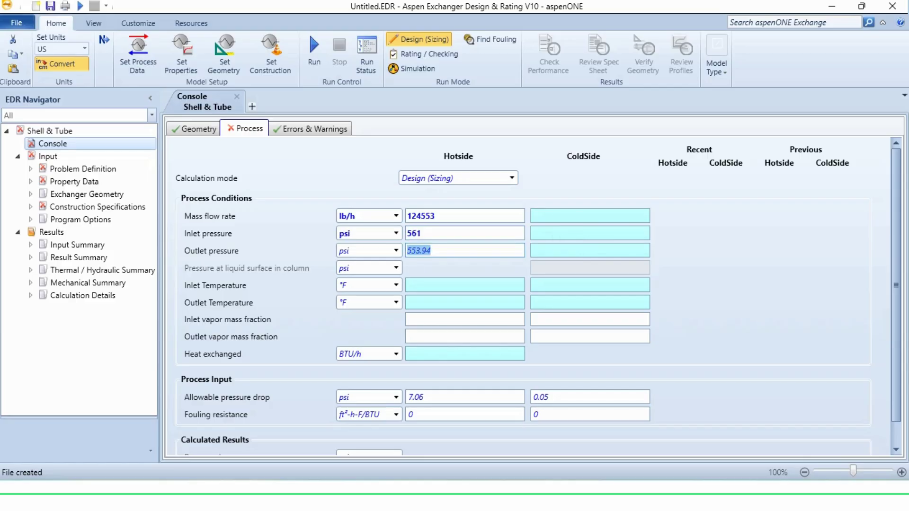
pyautogui.write('556.5')
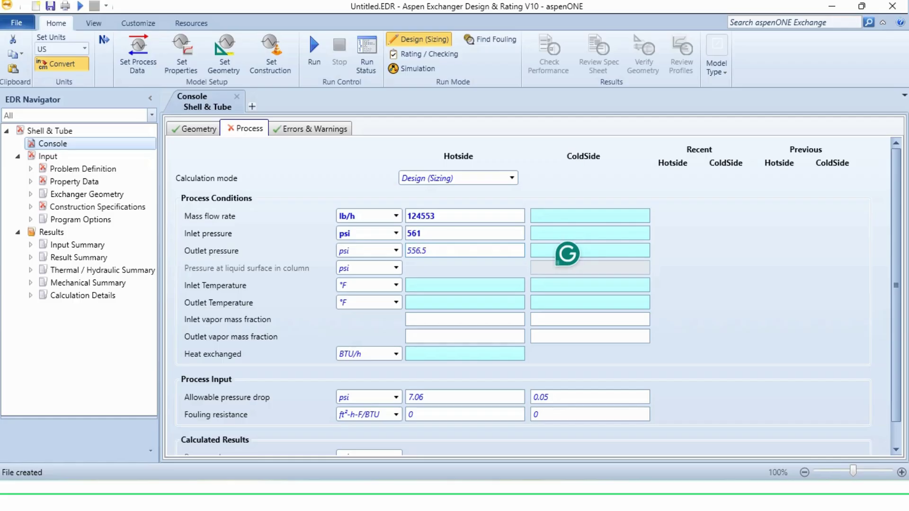
pyautogui.press('Return')
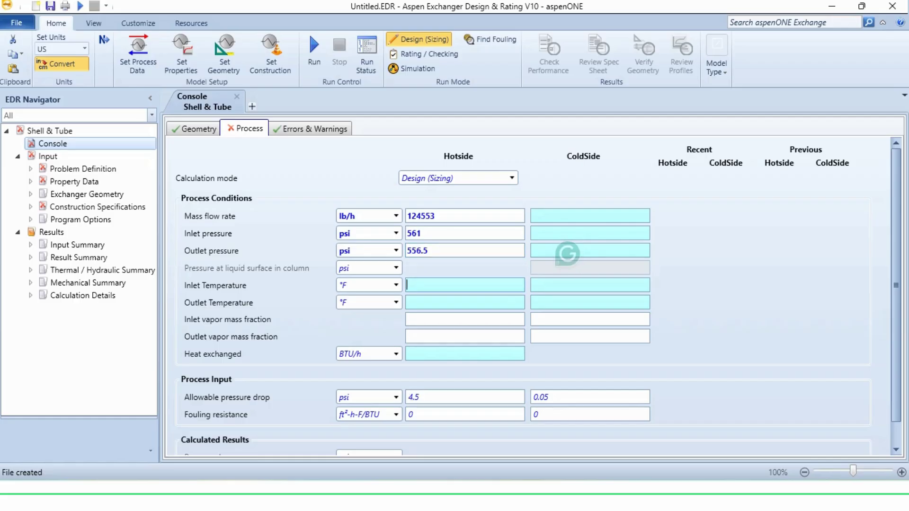
pyautogui.write('637')
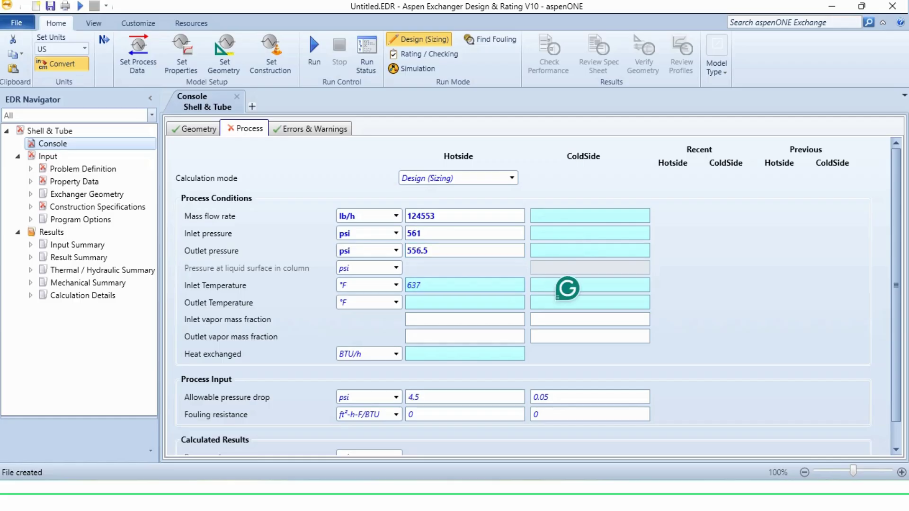
pyautogui.press('Return')
pyautogui.write('216')
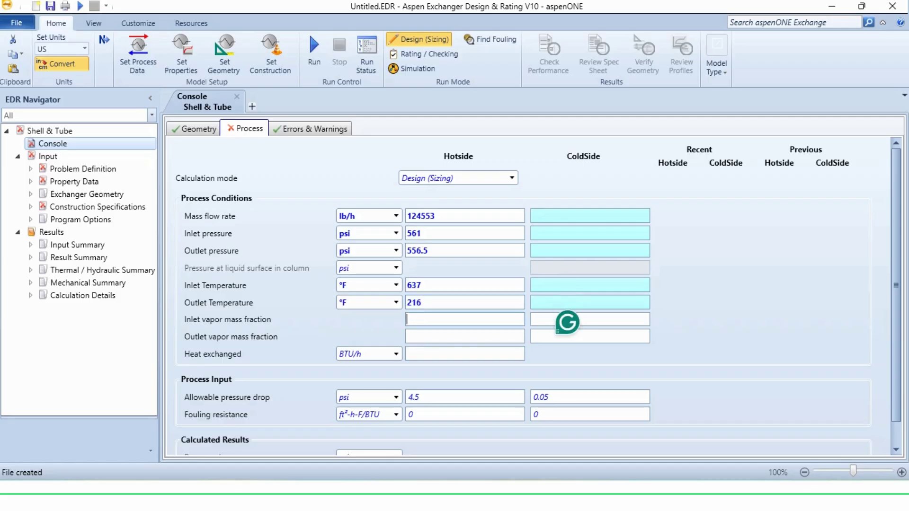
# Enter cold-side pressures 571 to 568 psi and temperatures 158 to 572 °F
pyautogui.click(589, 234)
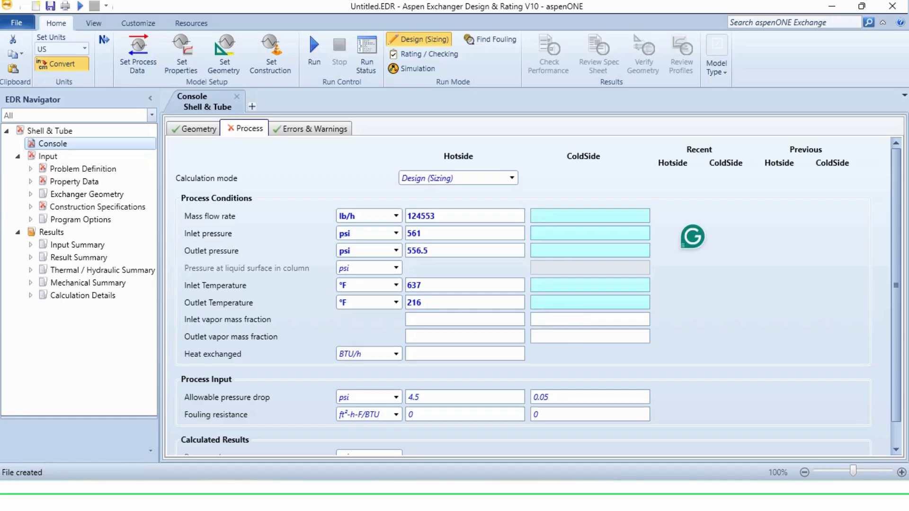
pyautogui.write('571')
pyautogui.press('Return')
pyautogui.write('5')
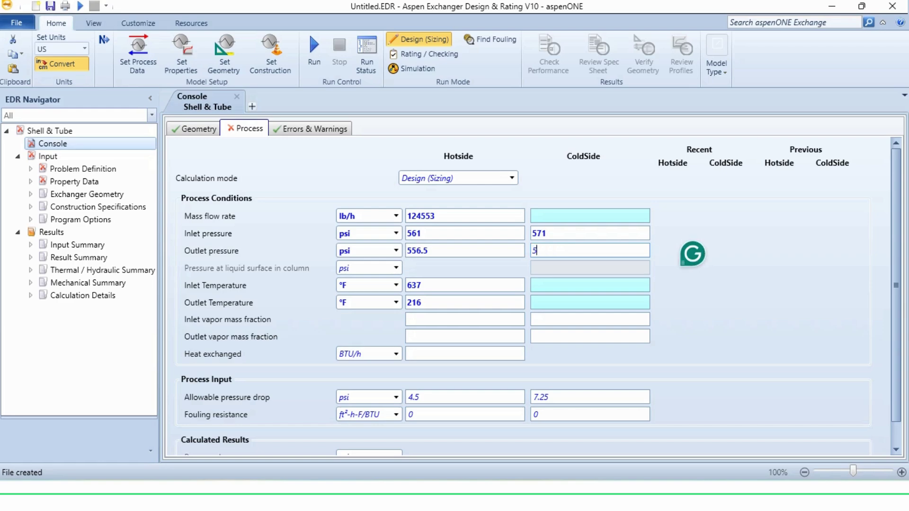
pyautogui.write('68')
pyautogui.press('Return')
pyautogui.write('158')
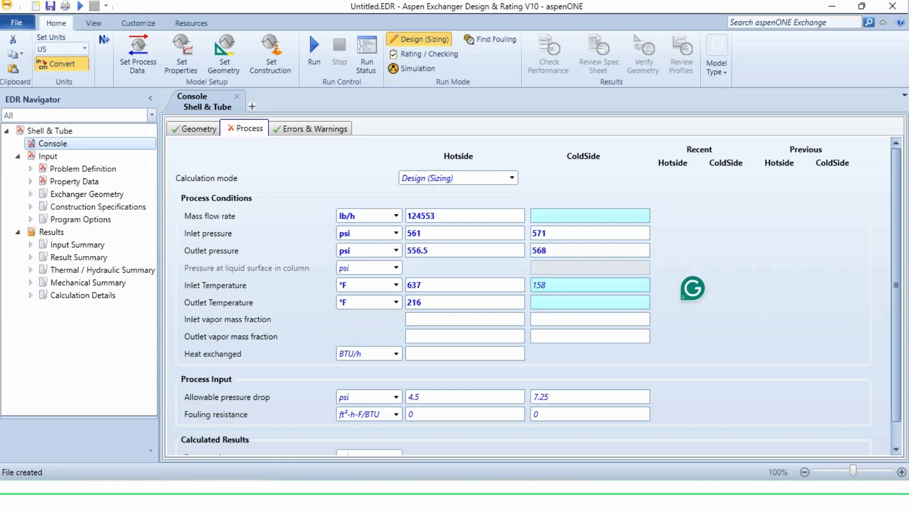
pyautogui.press('Return')
pyautogui.write('572')
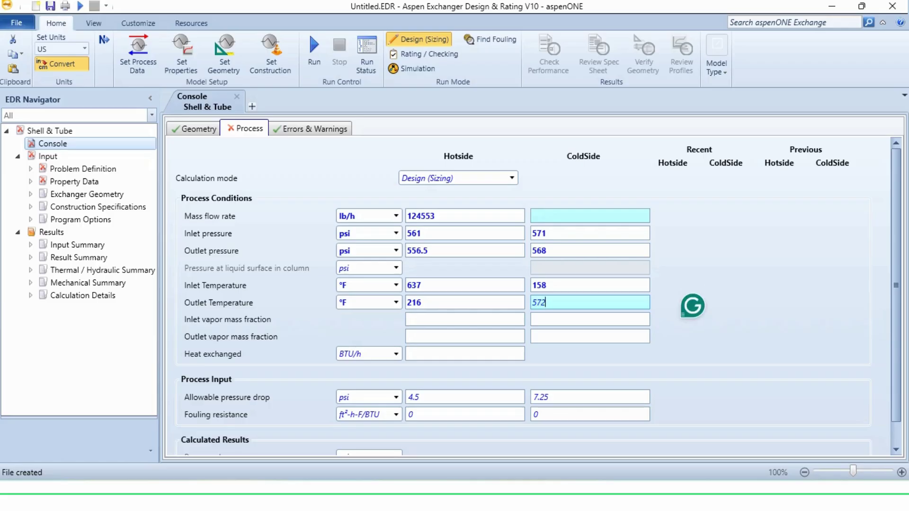
pyautogui.press('Return')
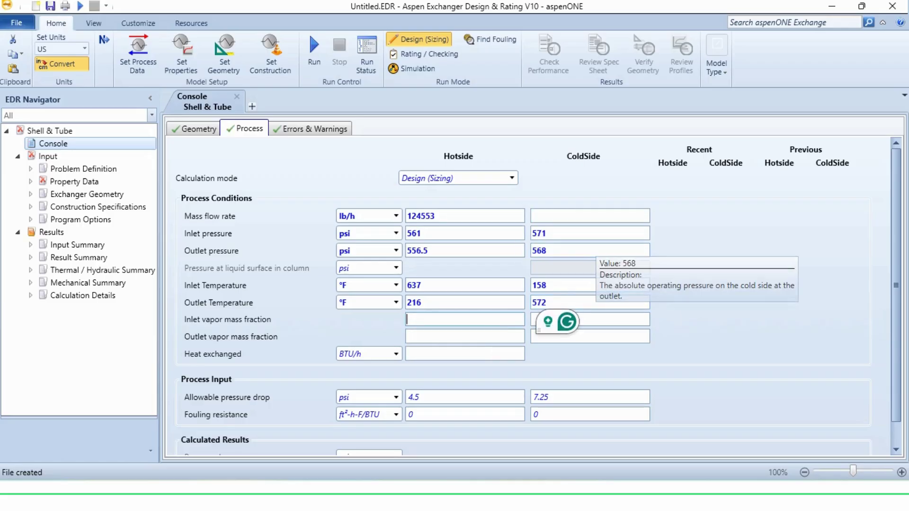
# Set allowable pressure drops to 4.5 psi hot side and 3 psi cold side
pyautogui.scroll(-1, 542, 296)
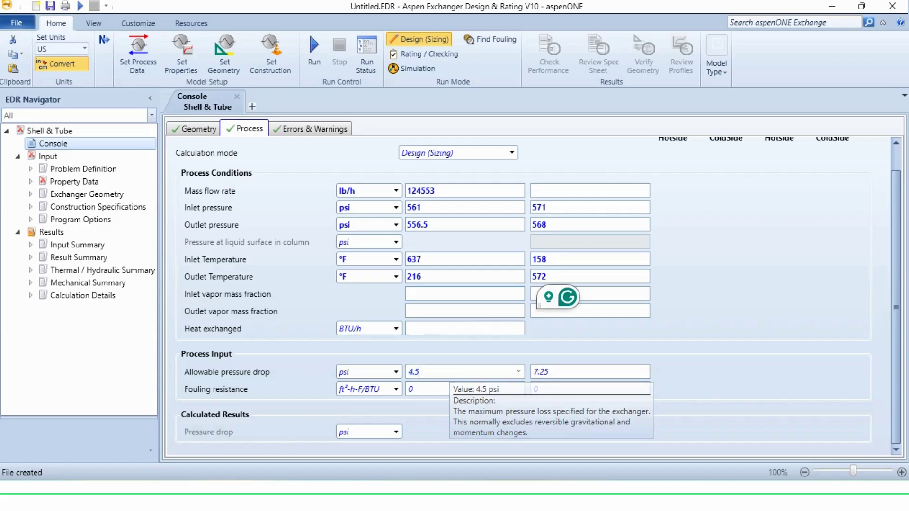
pyautogui.click(420, 372)
pyautogui.press('BackSpace')
pyautogui.press('BackSpace')
pyautogui.press('BackSpace')
pyautogui.write('4.5')
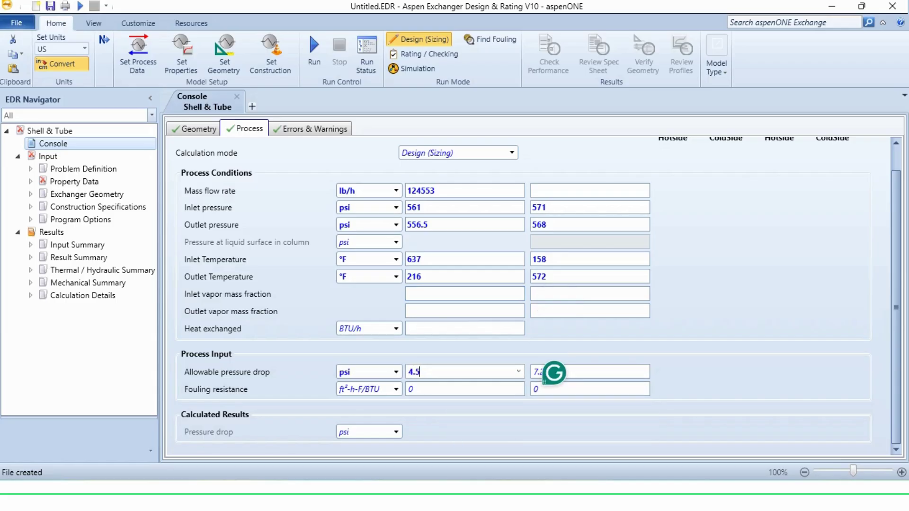
pyautogui.press('Tab')
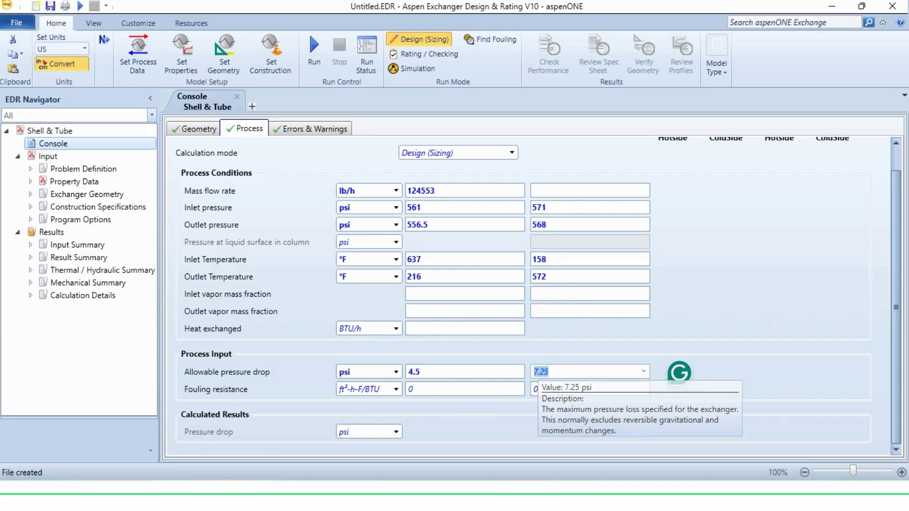
pyautogui.press('BackSpace')
pyautogui.press('BackSpace')
pyautogui.press('BackSpace')
pyautogui.press('BackSpace')
pyautogui.write('3')
pyautogui.press('Tab')
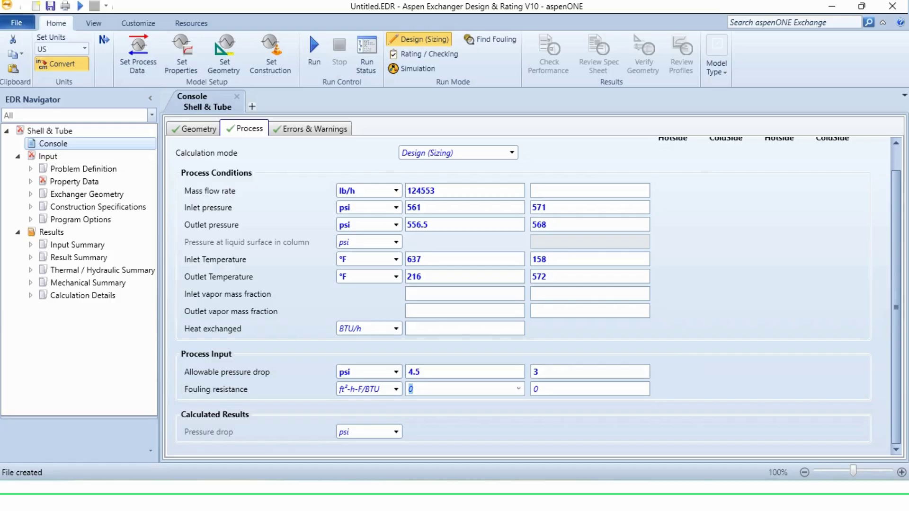
# Set fouling resistance to 0.001 on both hot and cold sides
pyautogui.write('0.001')
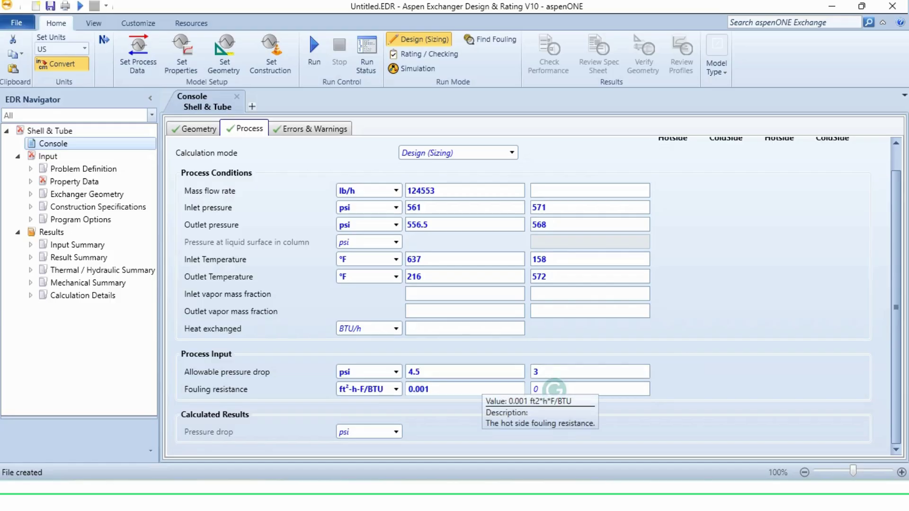
pyautogui.press('Tab')
pyautogui.write('0.001')
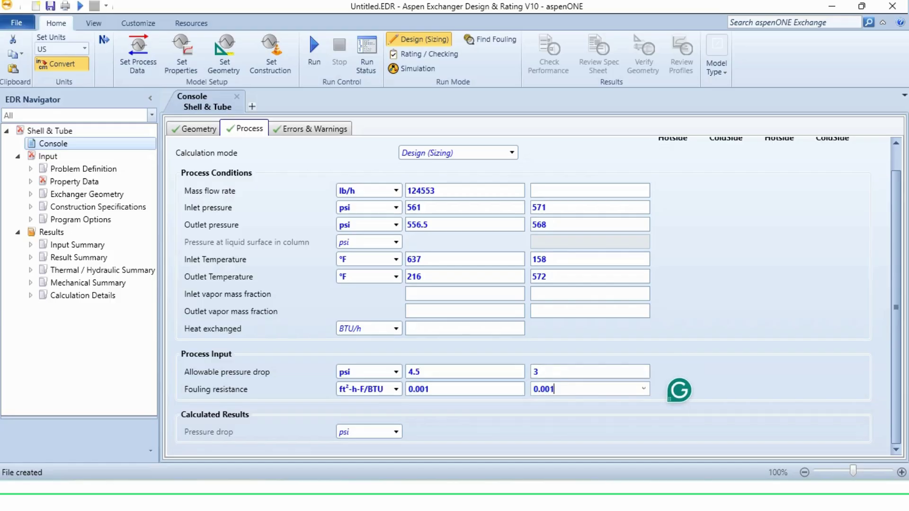
pyautogui.press('Tab')
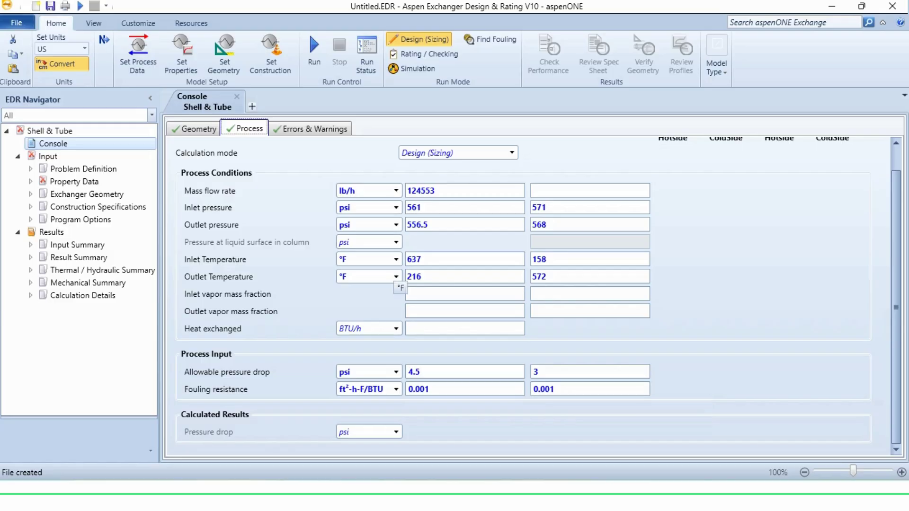
# In Application Options, set Hot Side and Cold Side Application to 'Gas, no phase change'
pyautogui.click(30, 169)
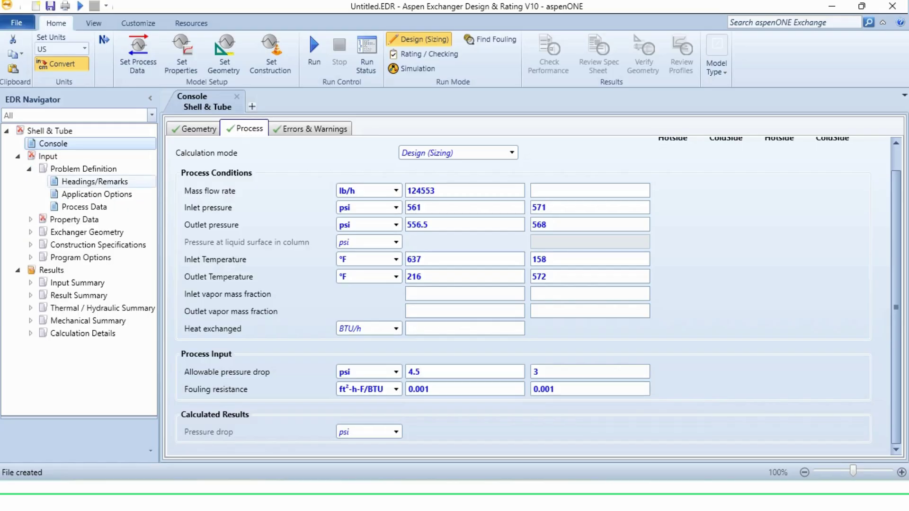
pyautogui.click(97, 194)
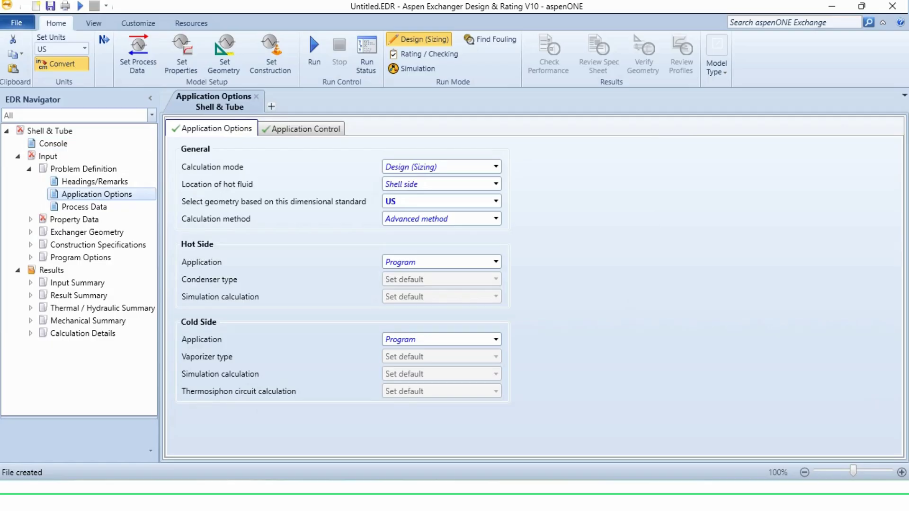
pyautogui.click(496, 262)
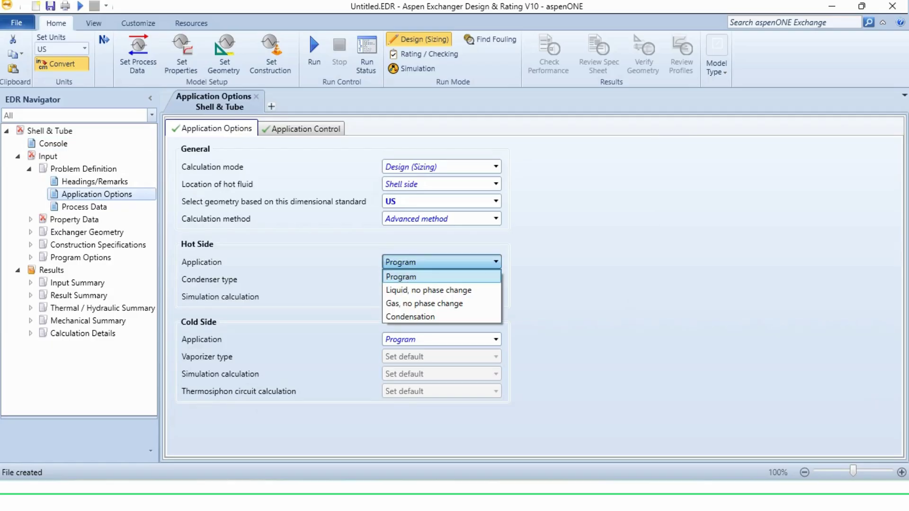
pyautogui.click(424, 303)
pyautogui.click(496, 339)
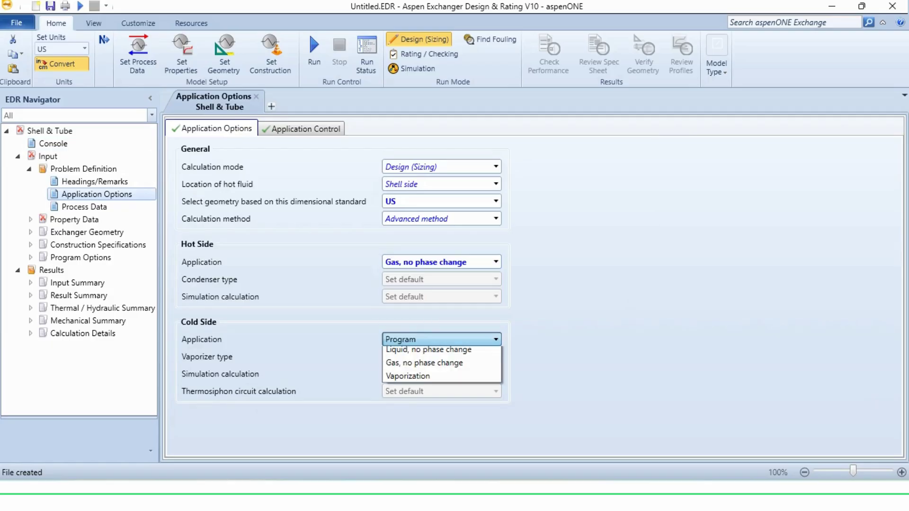
pyautogui.click(424, 379)
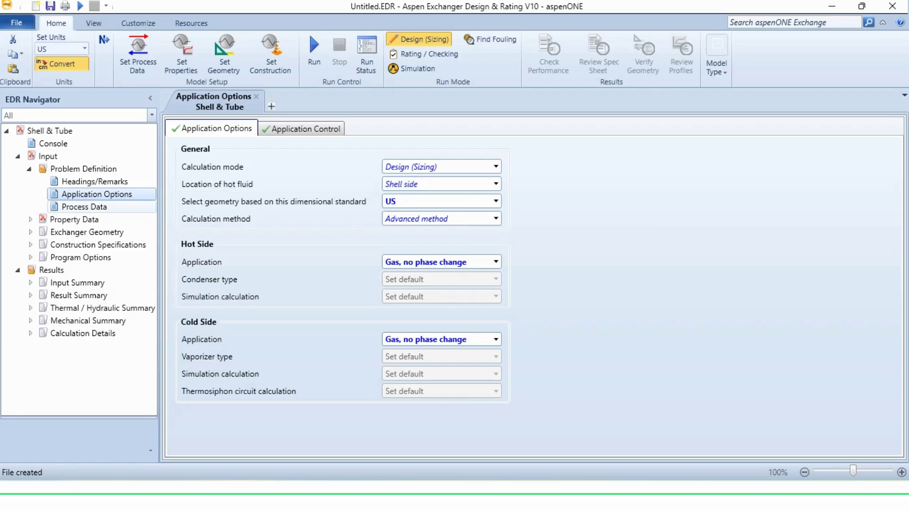
pyautogui.click(30, 219)
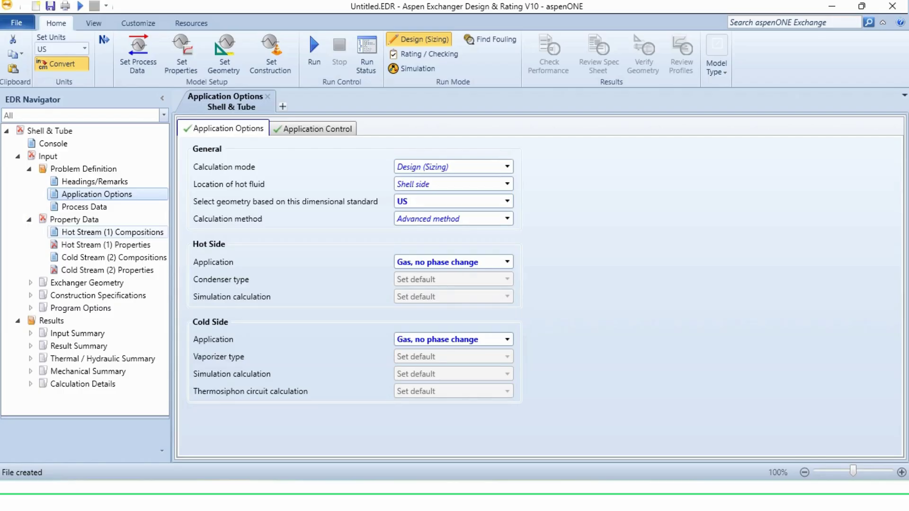
# Select Aspen Properties as the hot stream's physical property package
pyautogui.click(112, 232)
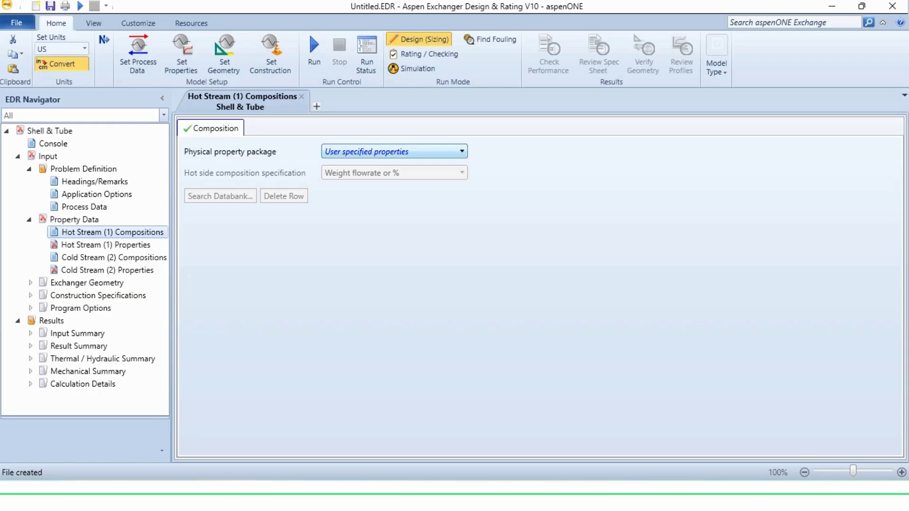
pyautogui.click(393, 152)
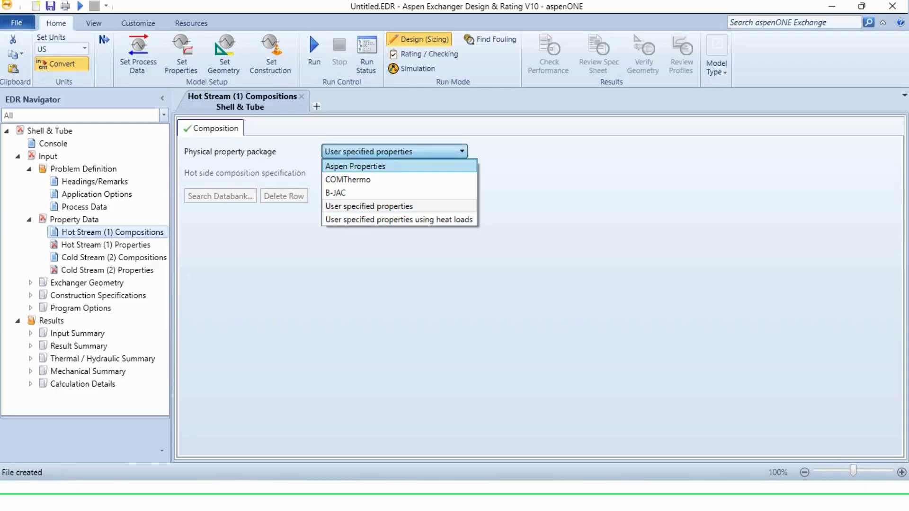
pyautogui.press('Return')
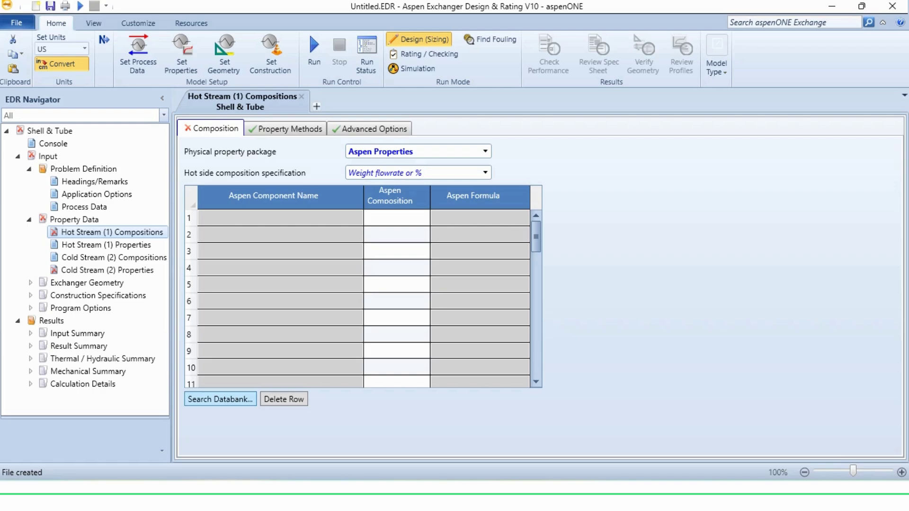
# Search the databank for 'methane' and use METHANE (CH4) as the hot stream component
pyautogui.click(221, 399)
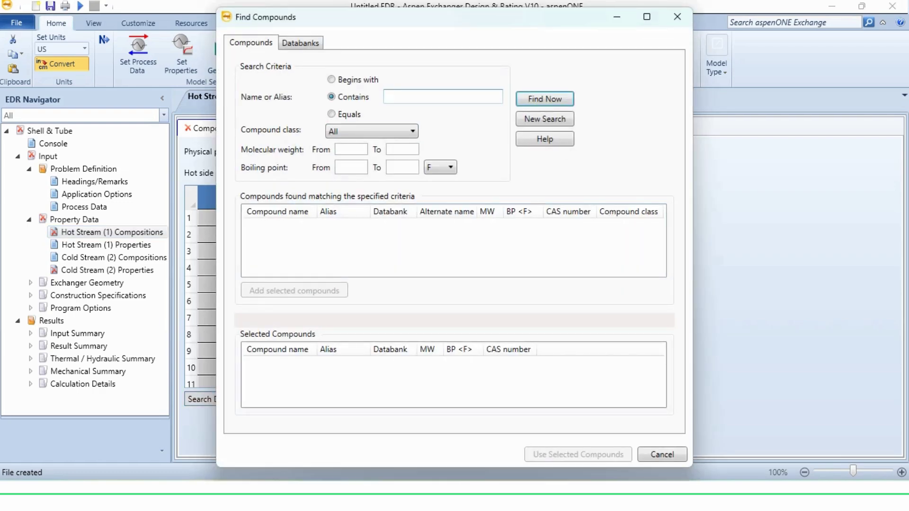
pyautogui.click(331, 114)
pyautogui.click(443, 97)
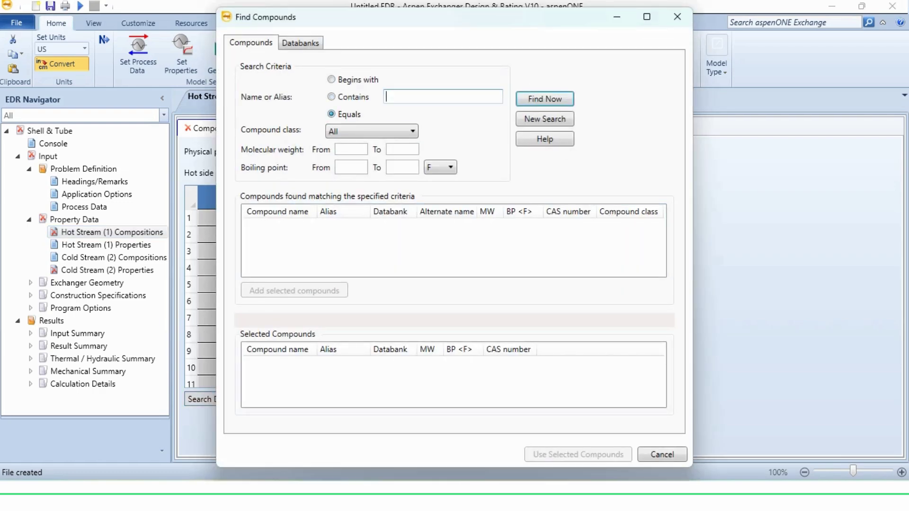
pyautogui.write('methane')
pyautogui.press('Return')
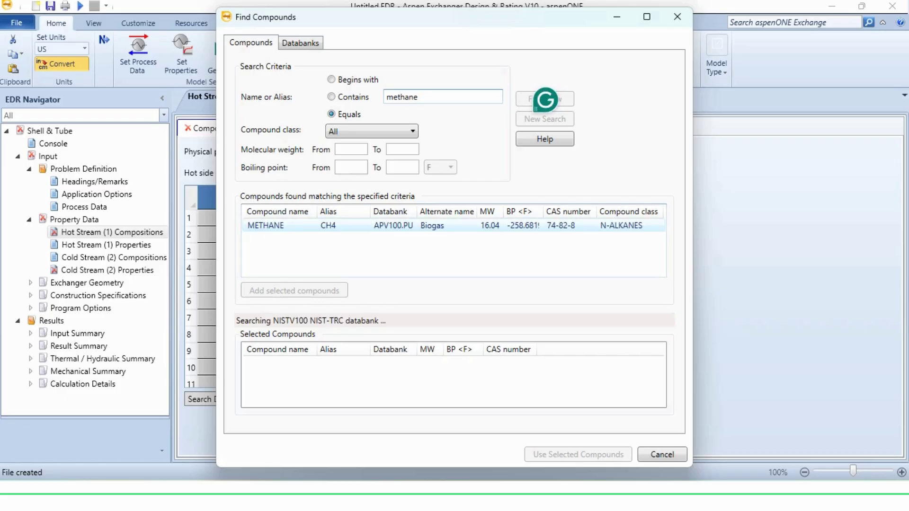
pyautogui.click(294, 290)
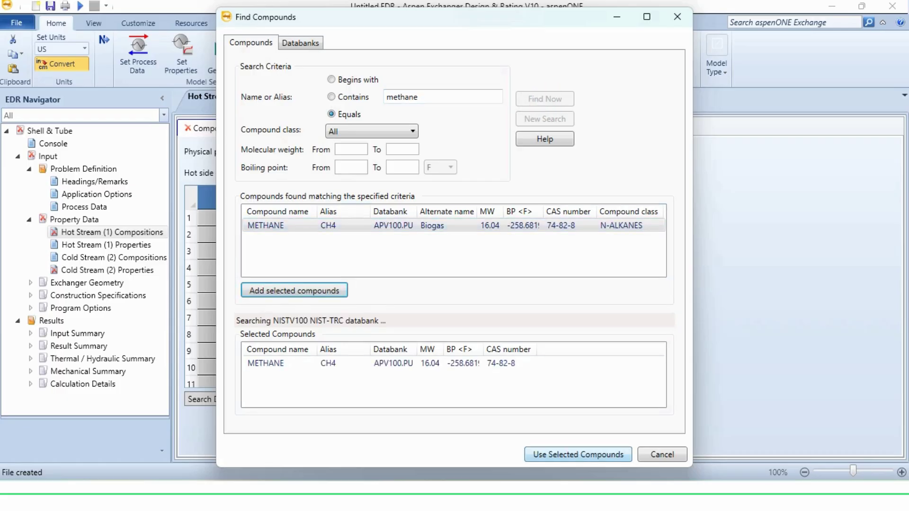
pyautogui.click(578, 455)
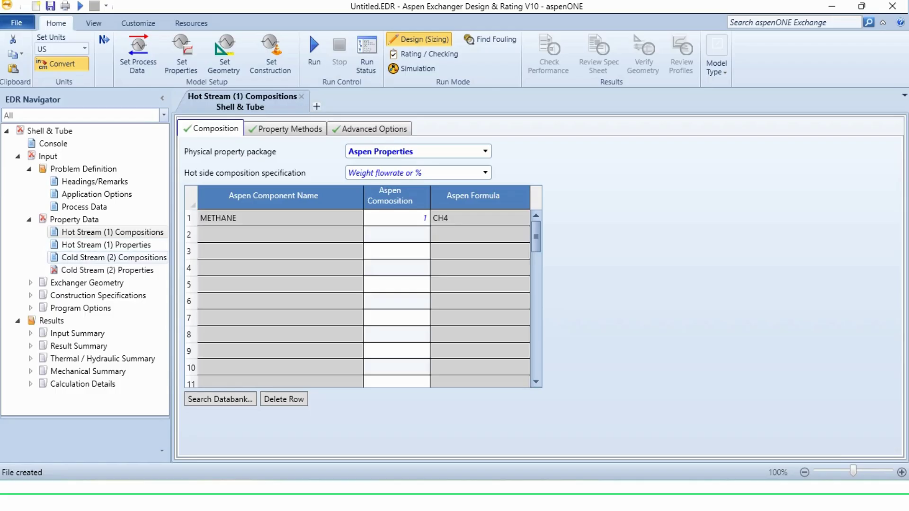
# Select Aspen Properties as the cold stream's physical property package
pyautogui.click(114, 257)
pyautogui.click(398, 151)
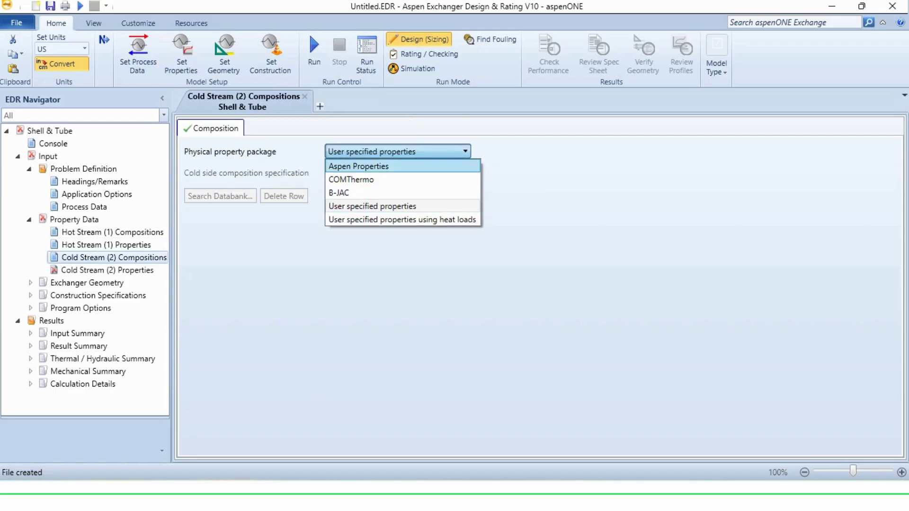
pyautogui.press('Return')
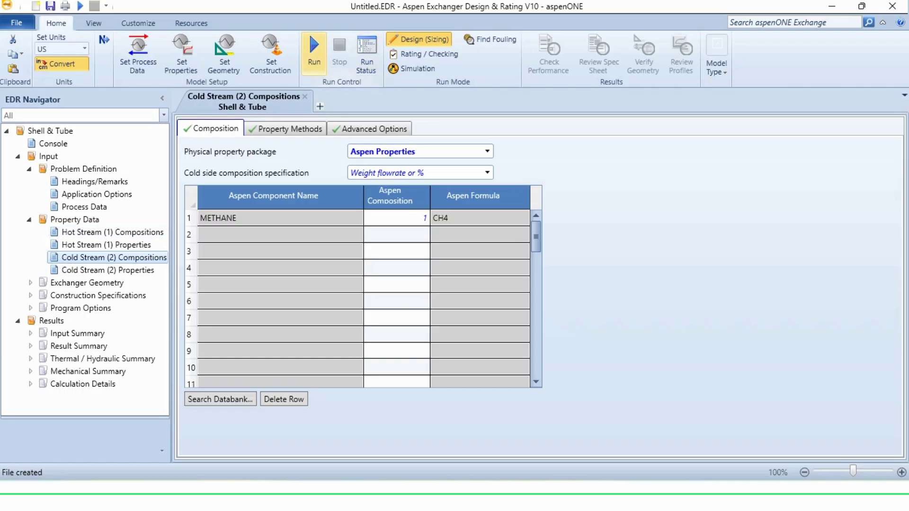
# Run the design and read the input and results warnings, including error 1444 (unconverged)
pyautogui.click(314, 52)
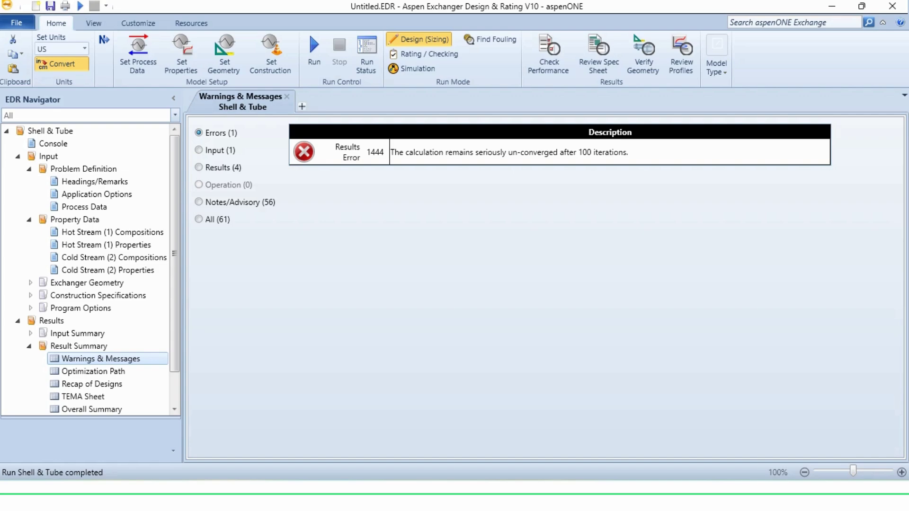
pyautogui.click(198, 150)
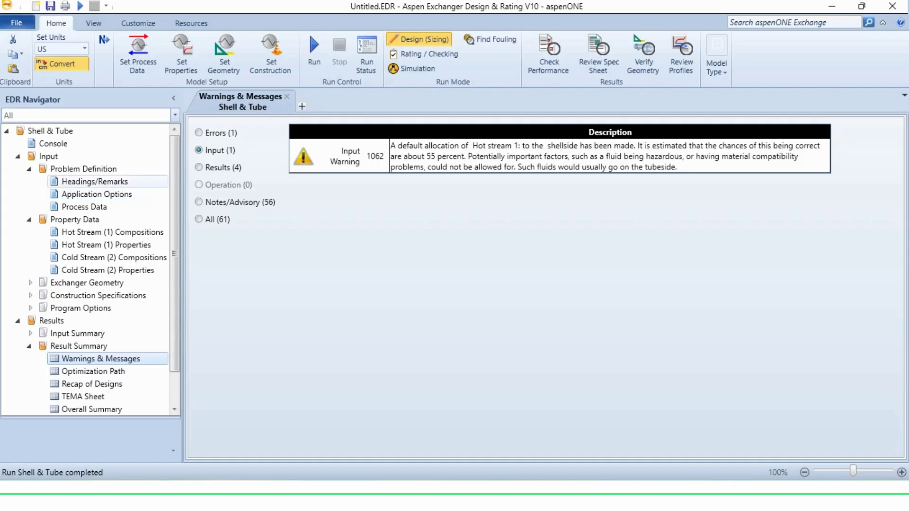
pyautogui.click(199, 167)
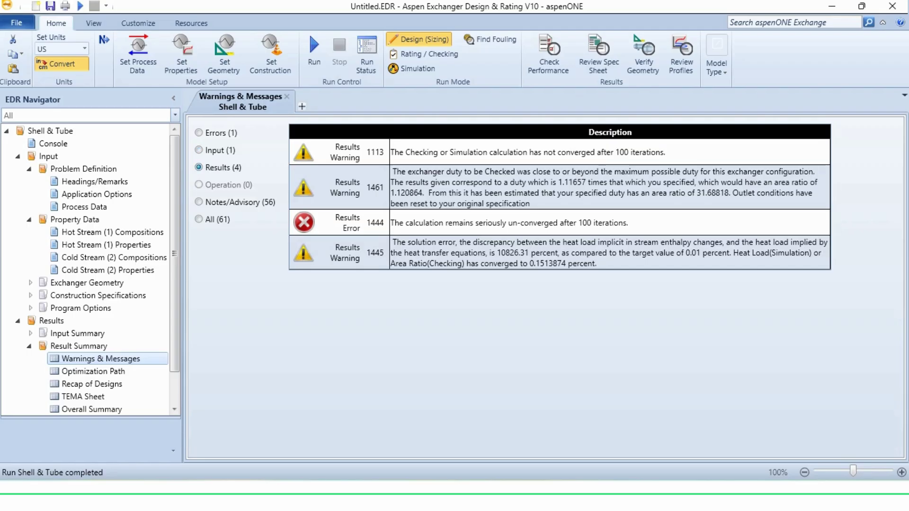
# Change the hot fluid location to Tube side and rerun the design
pyautogui.click(97, 195)
pyautogui.click(519, 183)
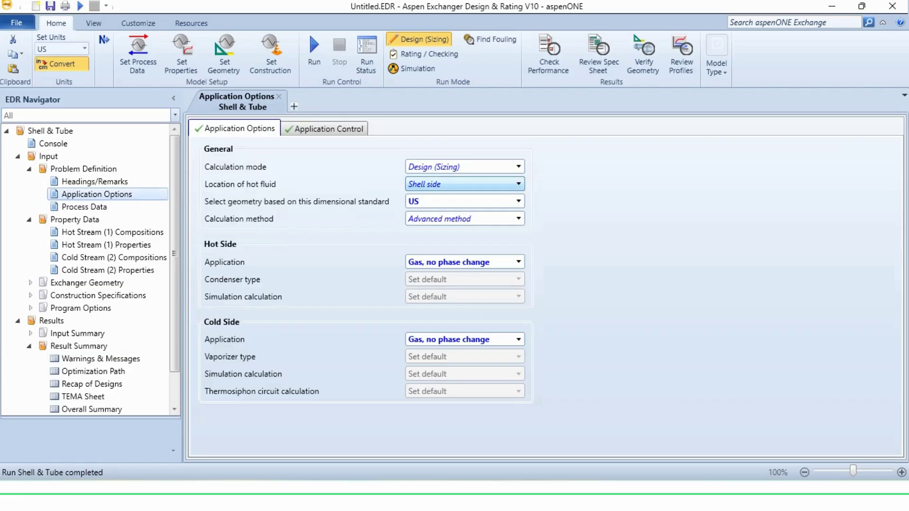
pyautogui.click(445, 211)
pyautogui.press('Down')
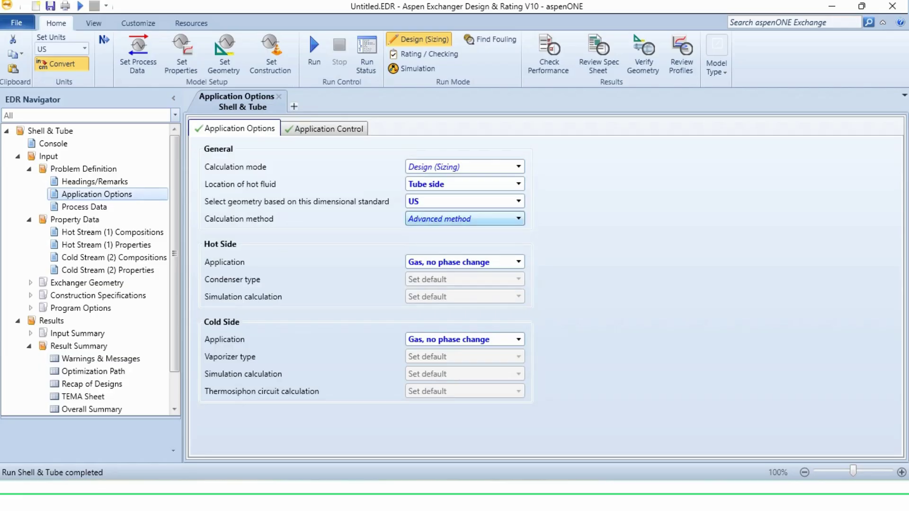
pyautogui.click(314, 52)
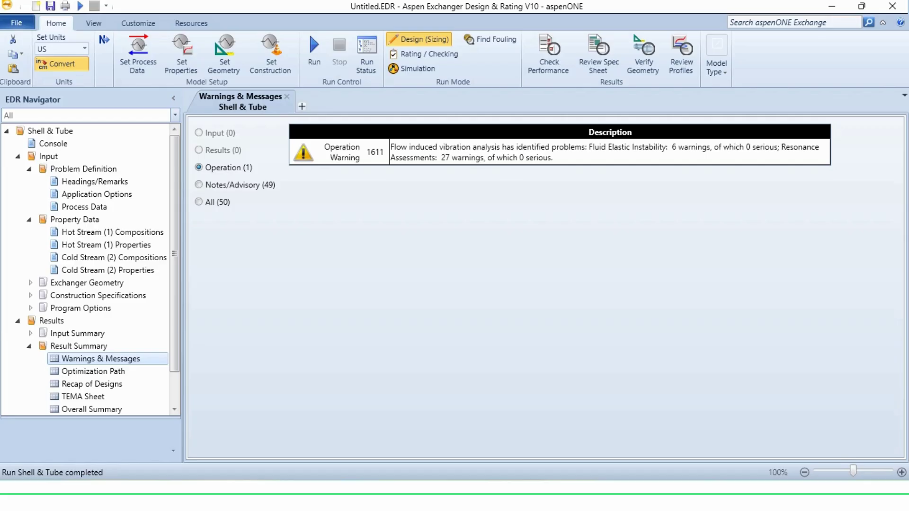
# Filter to Notes/Advisory and read Advisory 1446 (converged in 18 iterations) and Note 1701
pyautogui.click(199, 184)
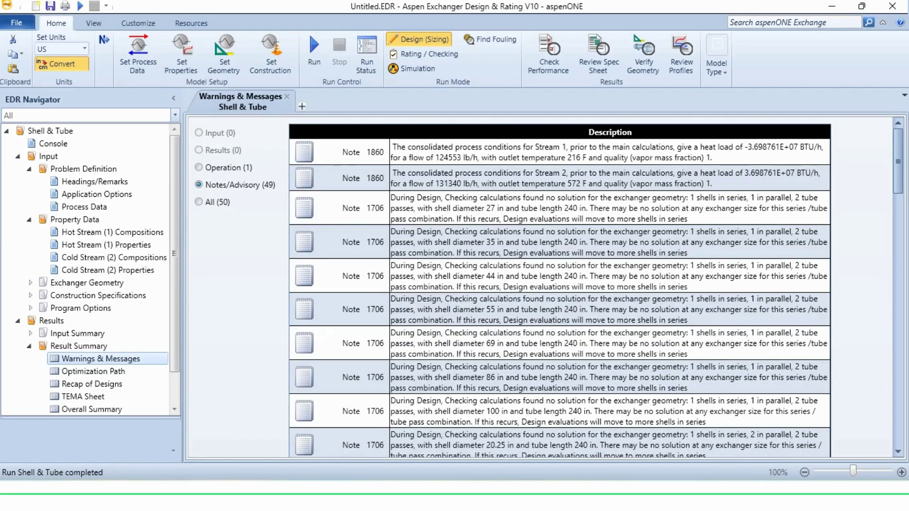
pyautogui.scroll(-5, 560, 287)
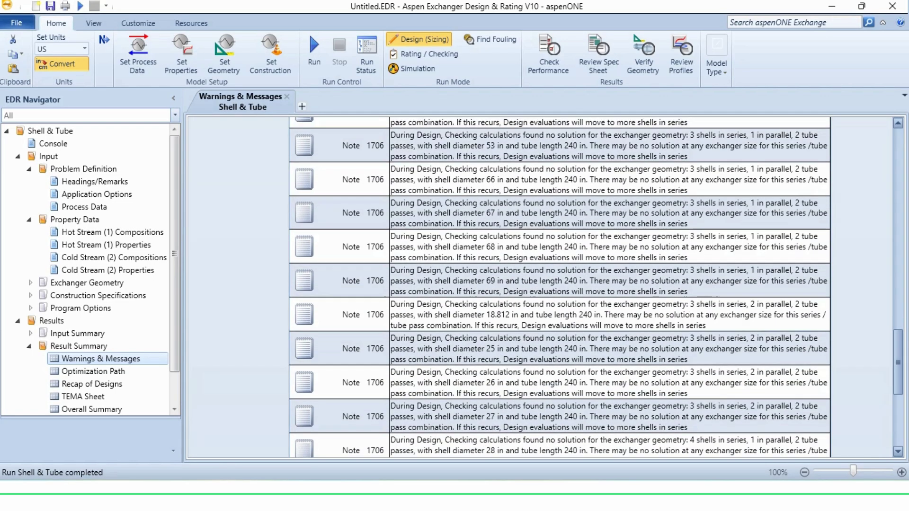
pyautogui.scroll(-3, 596, 287)
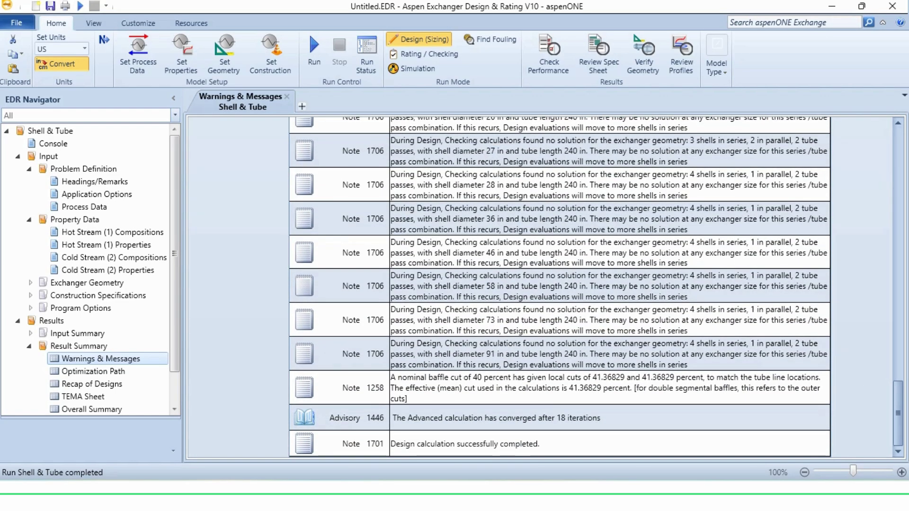
pyautogui.click(497, 418)
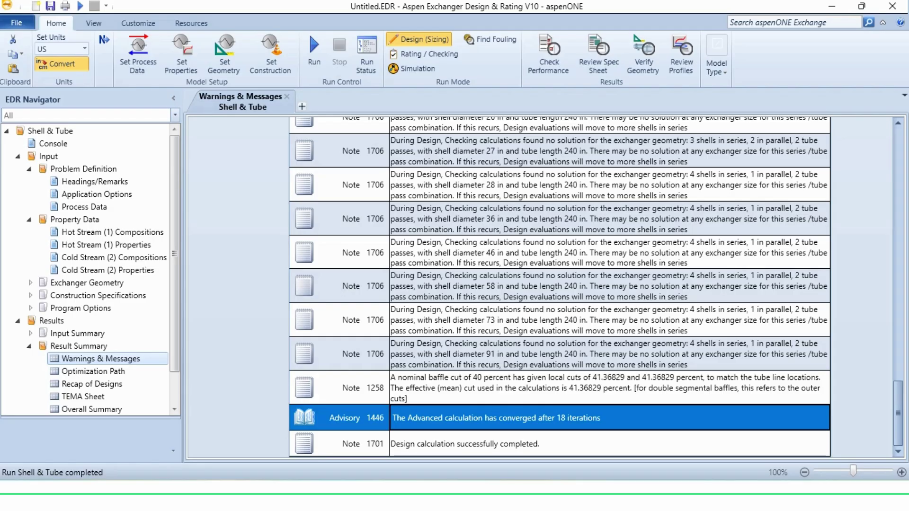
pyautogui.click(465, 444)
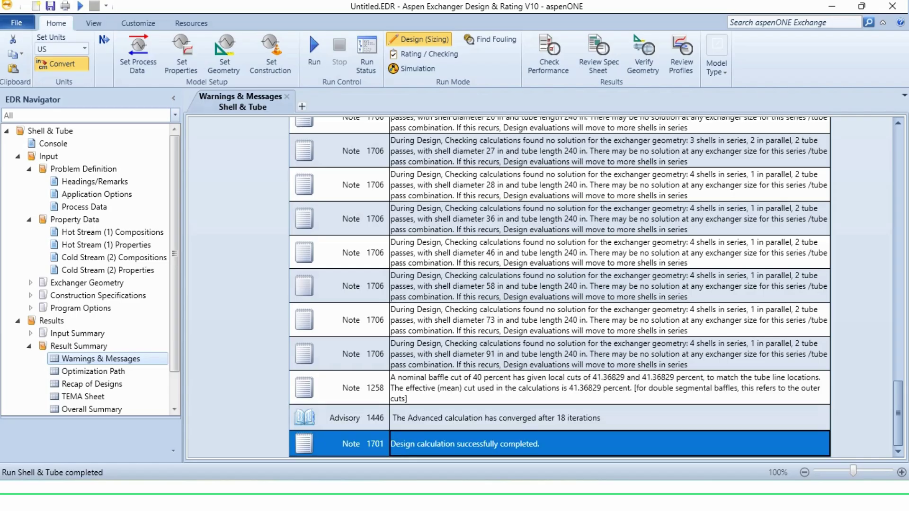
pyautogui.hotkey('ctrl', 'Home')
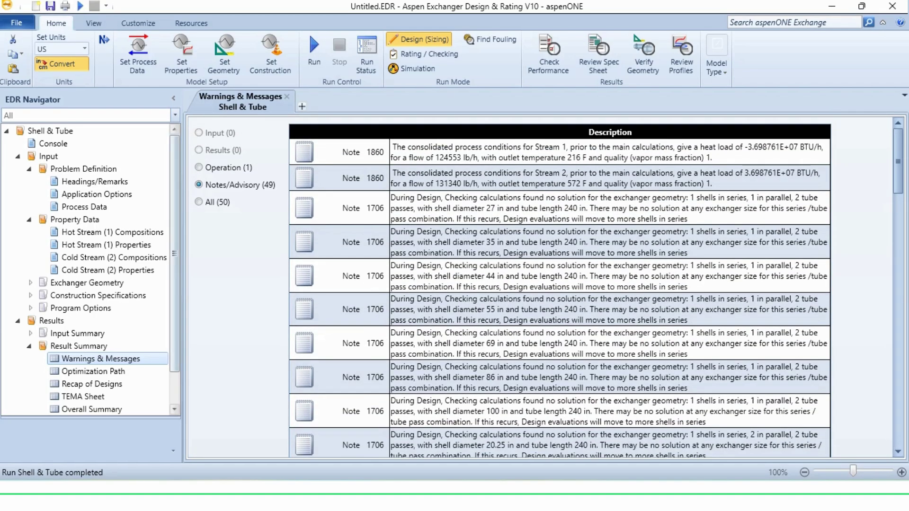
pyautogui.scroll(-1, 94, 333)
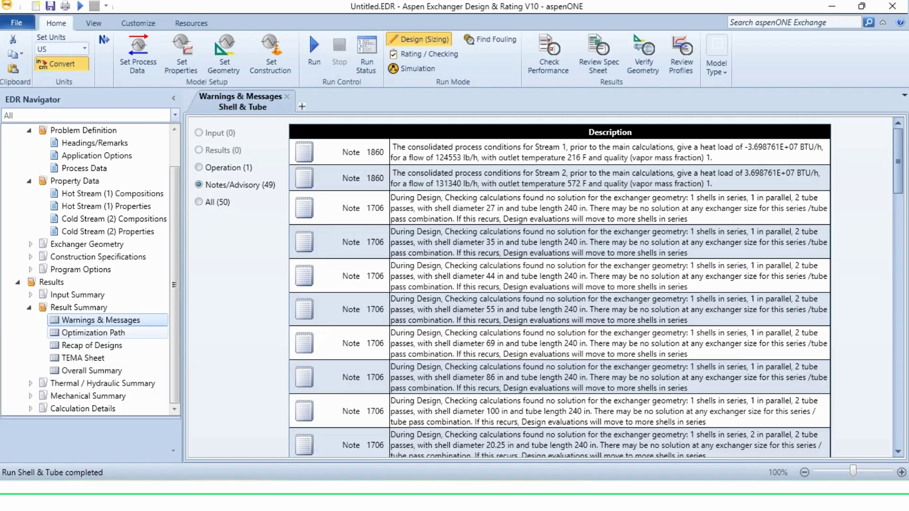
# Review the optimization path of design cases and the recap comparing the two designs
pyautogui.click(94, 333)
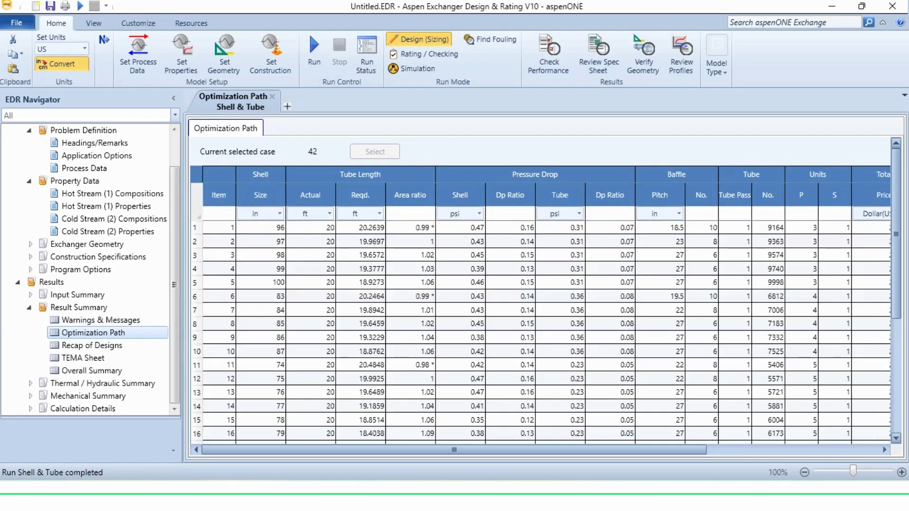
pyautogui.scroll(-3, 545, 292)
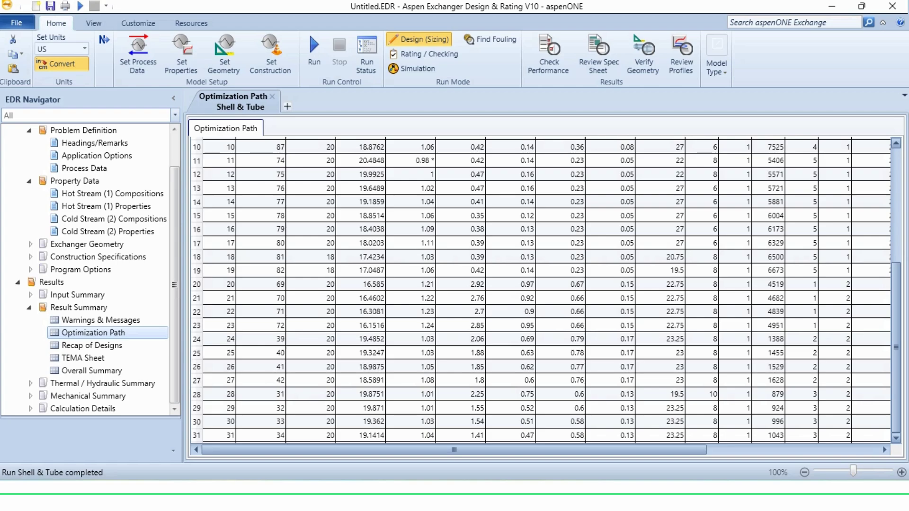
pyautogui.scroll(5, 545, 291)
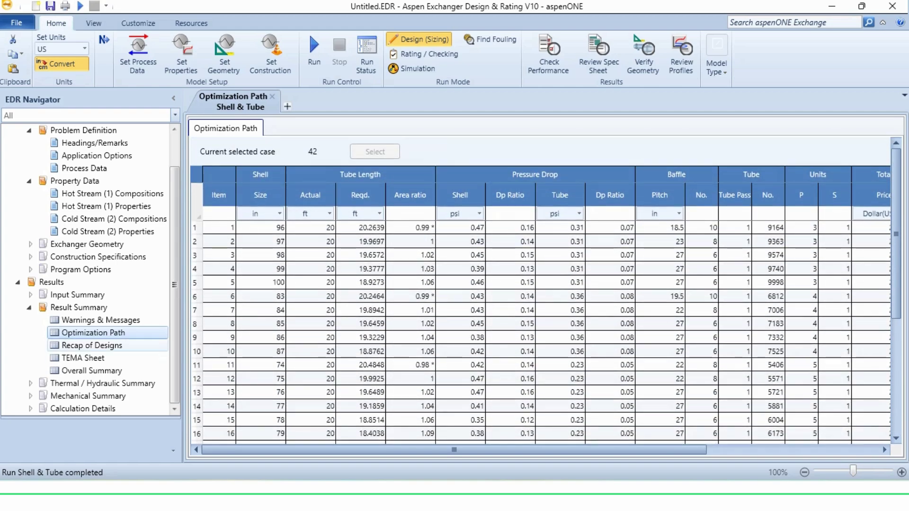
pyautogui.click(92, 345)
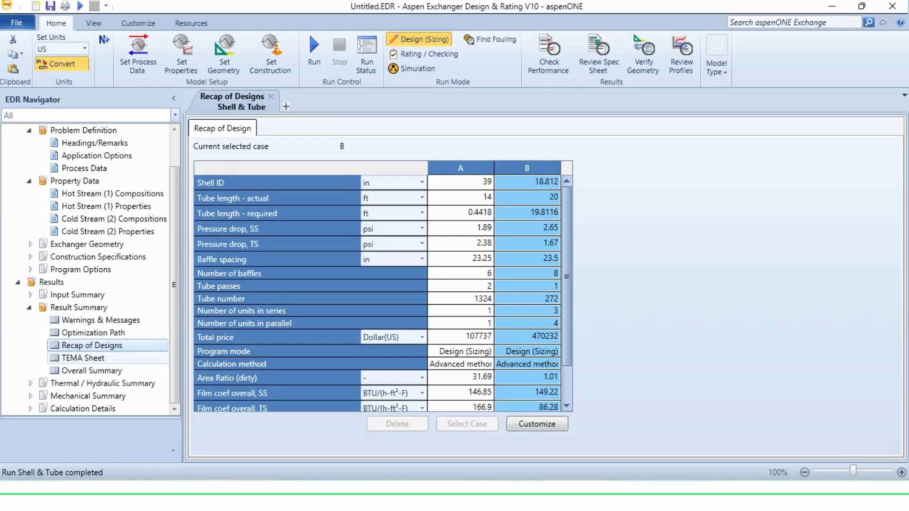
# Show the TEMA sheet (272 tubes, 18.812 in shell ID) and expand Thermal/Hydraulic and Mechanical Summary
pyautogui.click(83, 358)
pyautogui.scroll(-10, 544, 296)
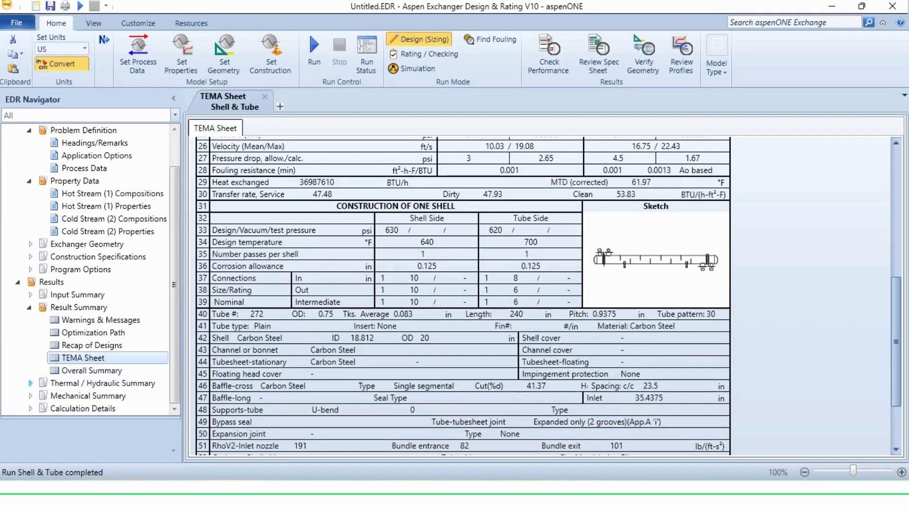
pyautogui.click(30, 383)
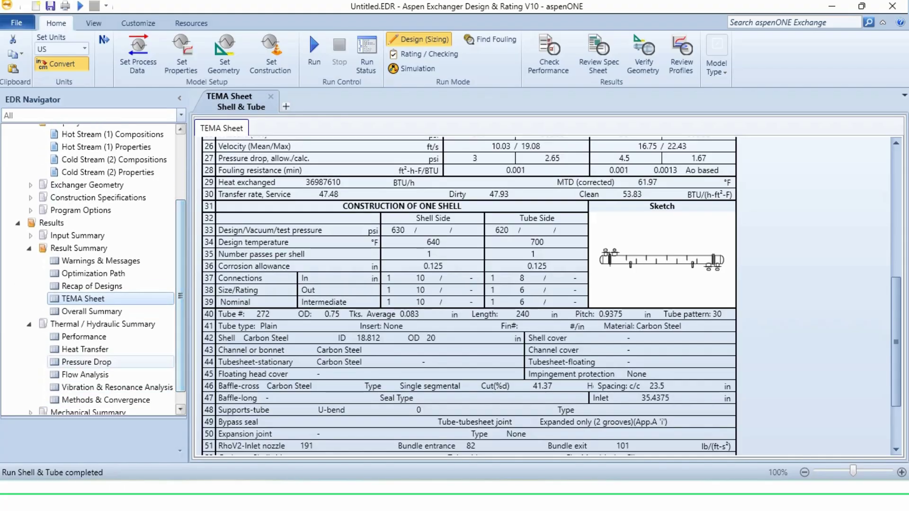
pyautogui.scroll(-1, 95, 270)
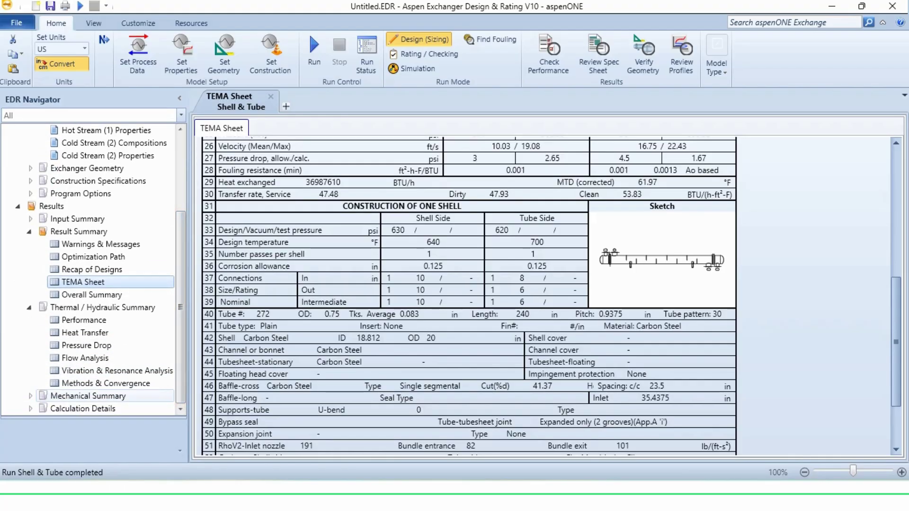
pyautogui.click(29, 396)
pyautogui.scroll(-1, 95, 270)
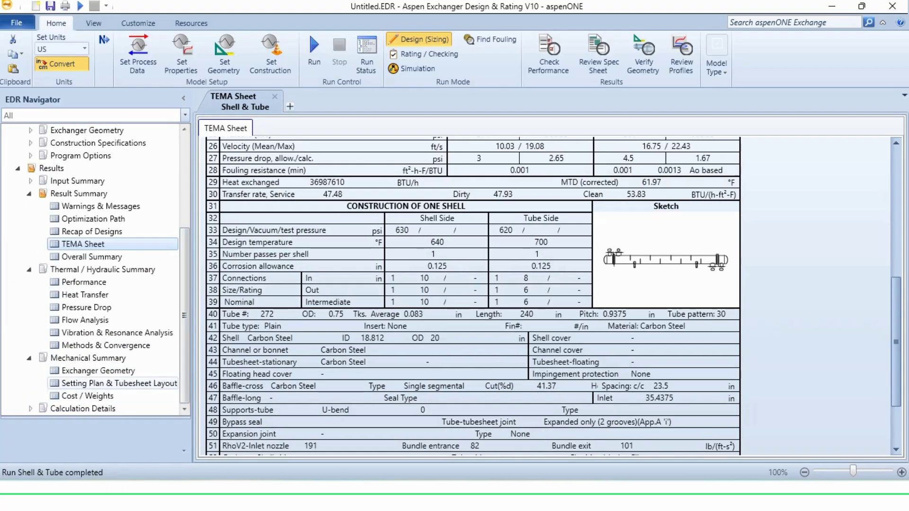
# Inspect the setting plan and tubesheet layout, then view costs: 8134.4 lb empty, $470232 total
pyautogui.click(113, 383)
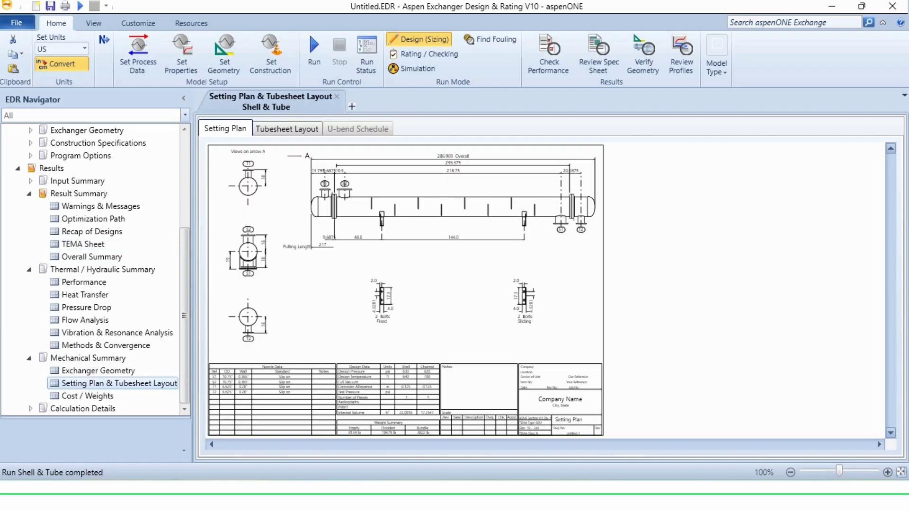
pyautogui.scroll(3, 483, 252)
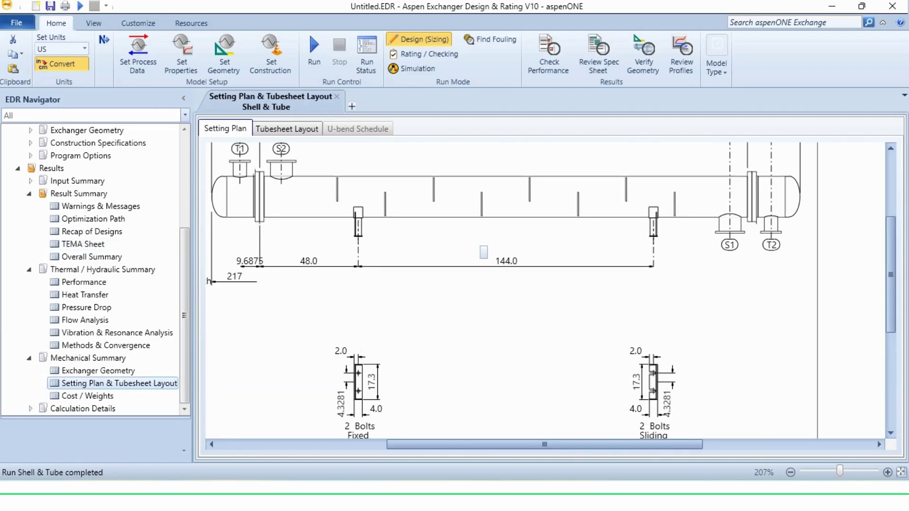
pyautogui.scroll(-1, 484, 251)
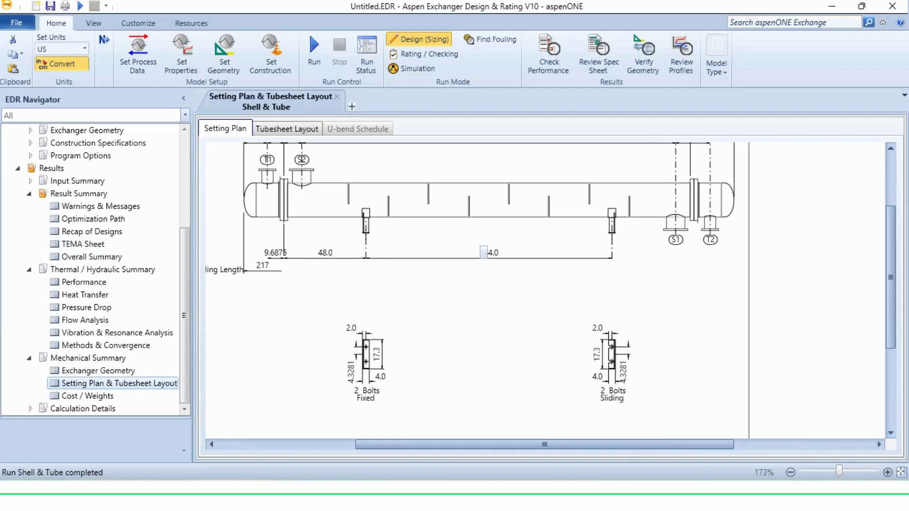
pyautogui.click(287, 129)
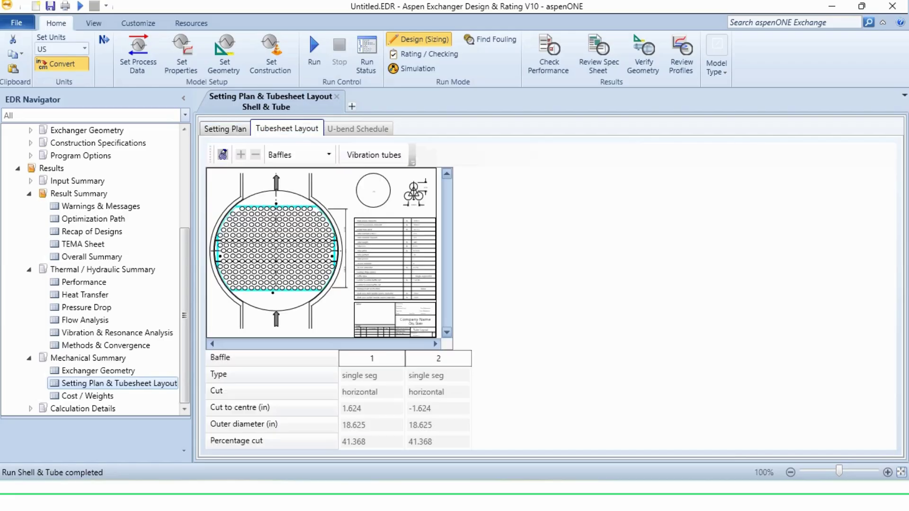
pyautogui.click(87, 396)
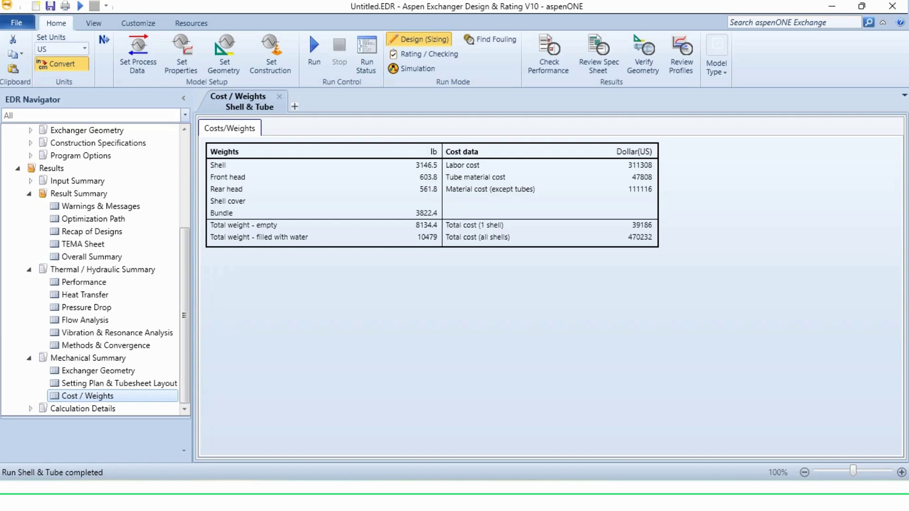
# Show the Console Geometry summary comparing the recent BEM design with the previous one
pyautogui.scroll(4, 95, 193)
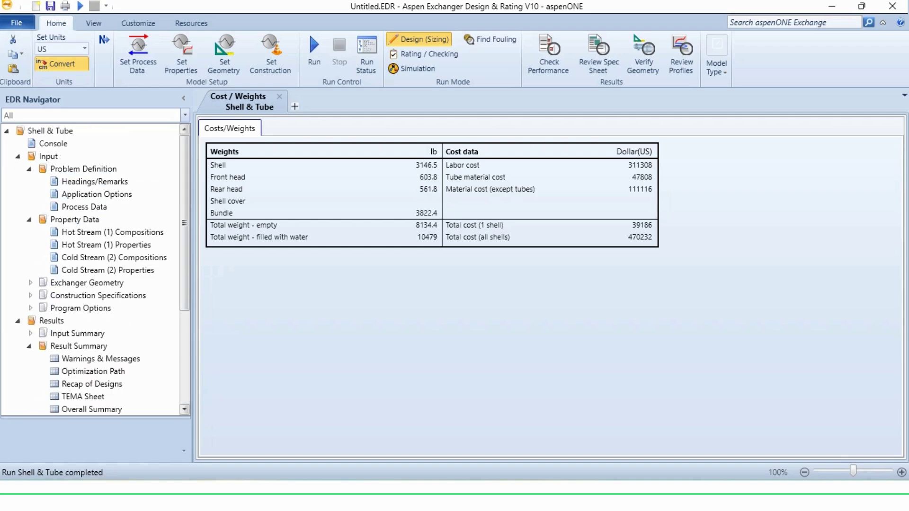
pyautogui.click(53, 144)
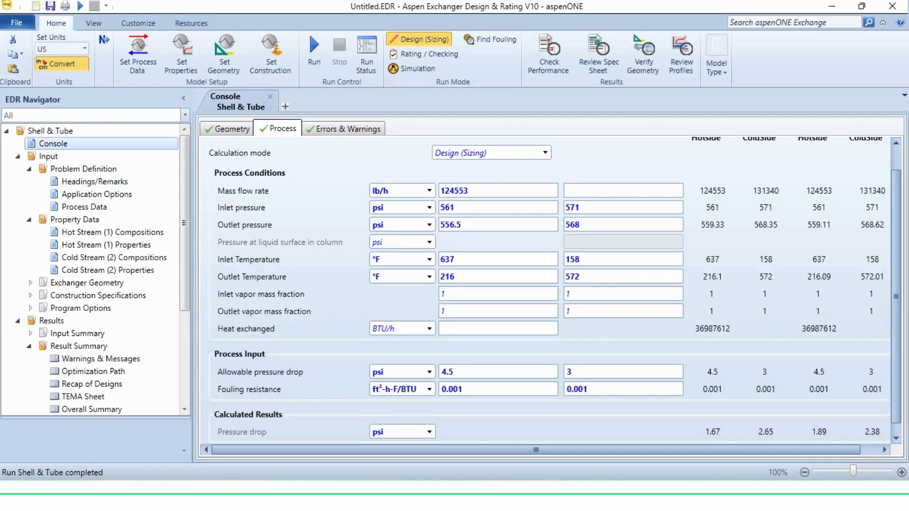
pyautogui.click(227, 129)
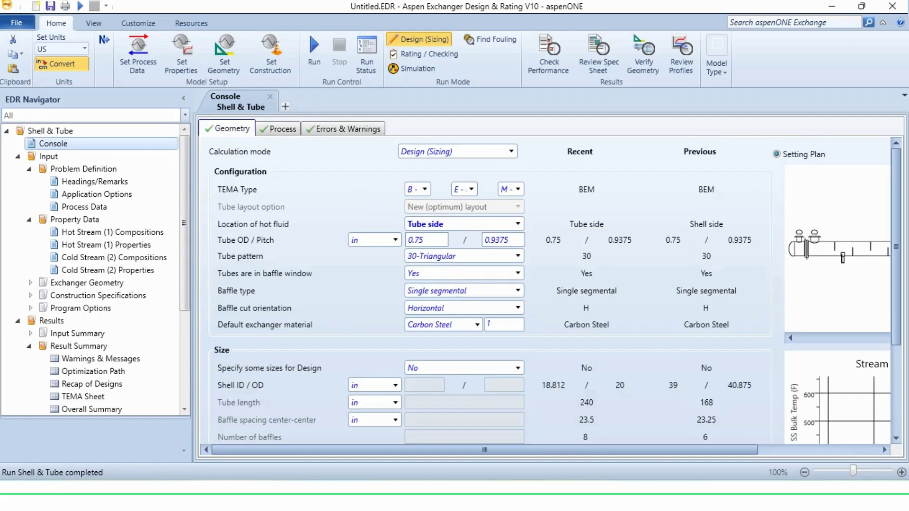